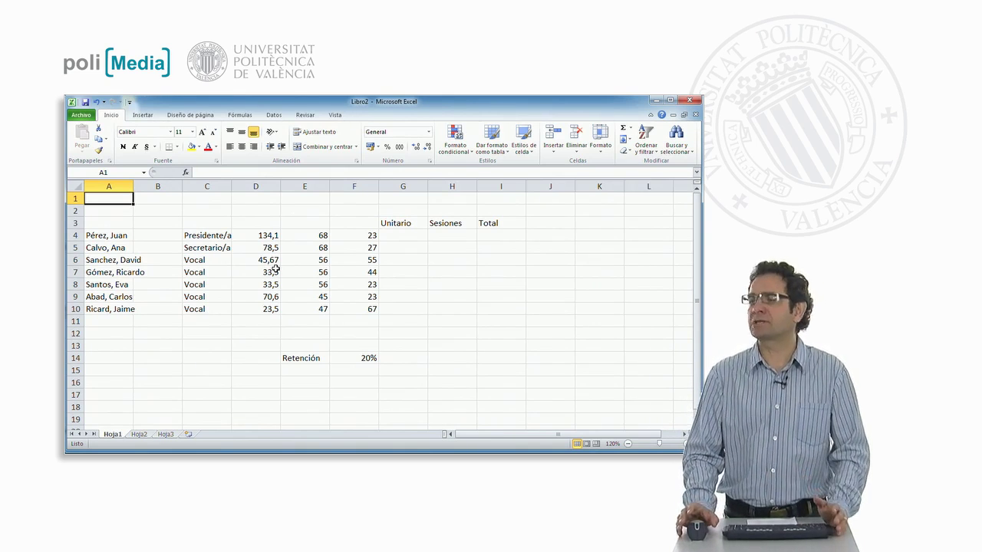
- Format the first amount in D4 (134,1) in euro accounting style, so it shows 134,10 €
{"action": "left_click_drag", "start_coordinate": [264, 236], "coordinate": [347, 310]}
{"action": "left_click", "coordinate": [266, 270]}
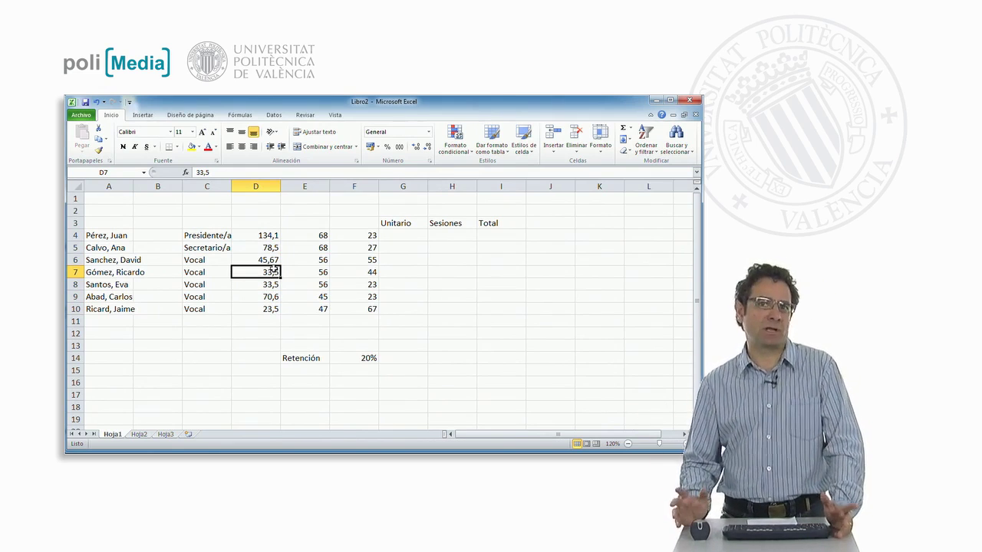
{"action": "left_click", "coordinate": [262, 236]}
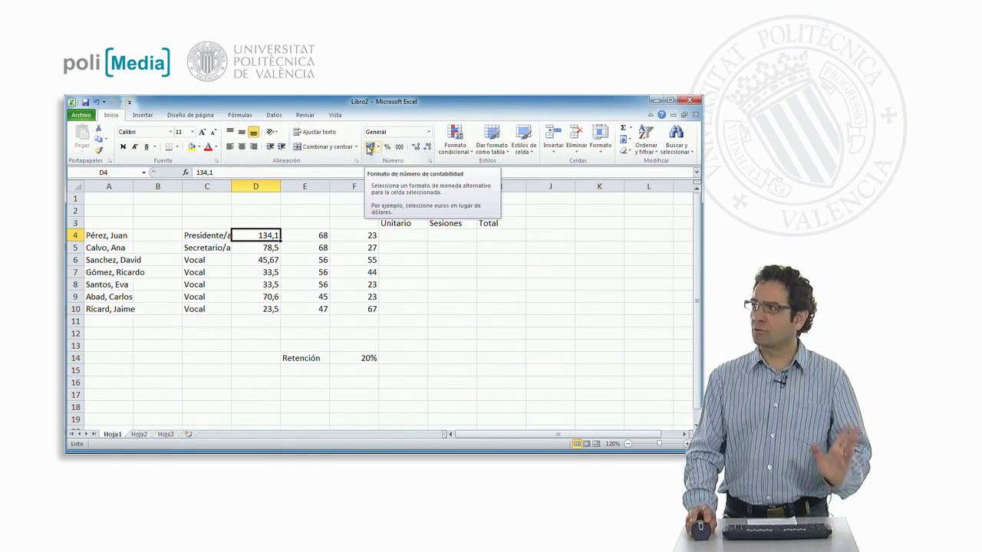
{"action": "left_click", "coordinate": [368, 148]}
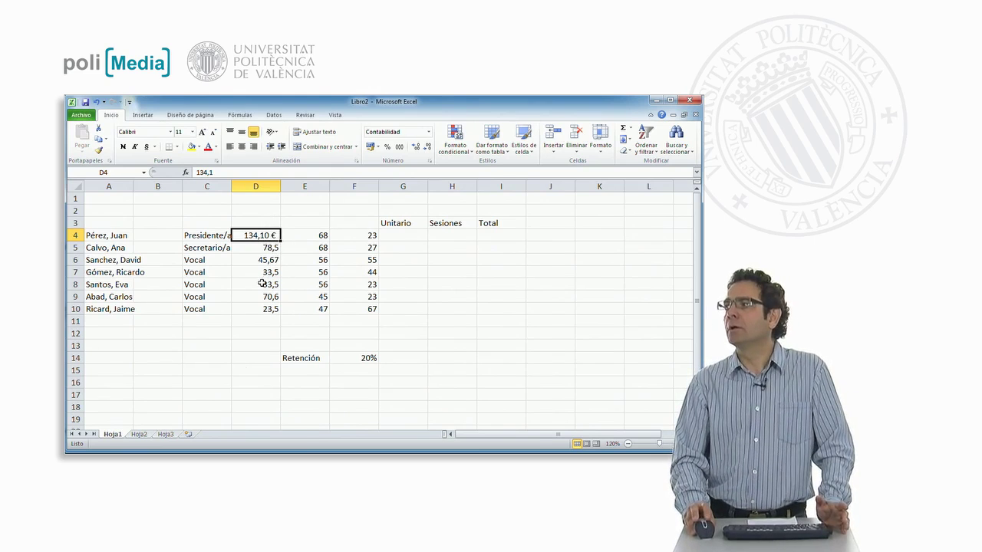
- Apply euro accounting format to amounts D5:D10 so they read like 78,50 € and 23,50 €
{"action": "left_click_drag", "start_coordinate": [262, 307], "coordinate": [266, 243]}
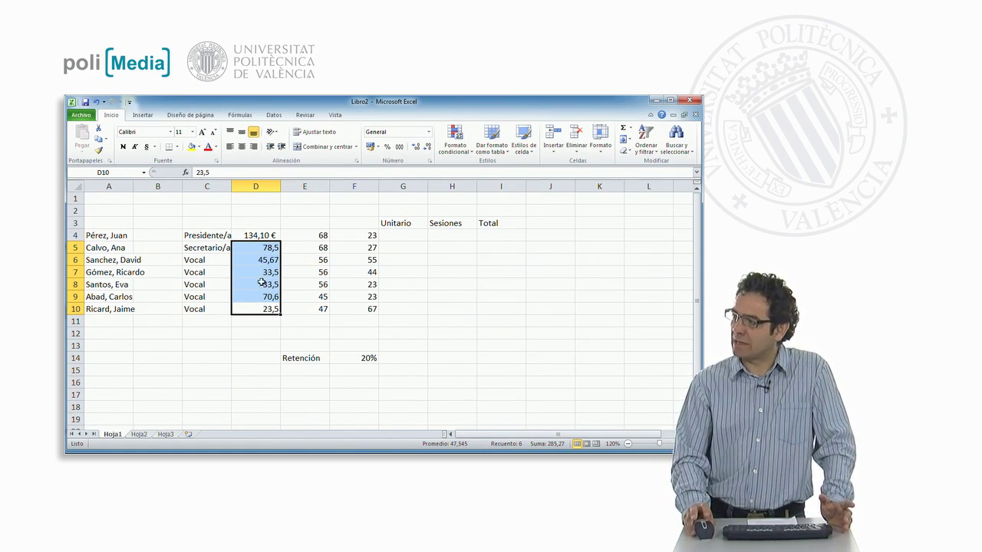
{"action": "left_click", "coordinate": [370, 150]}
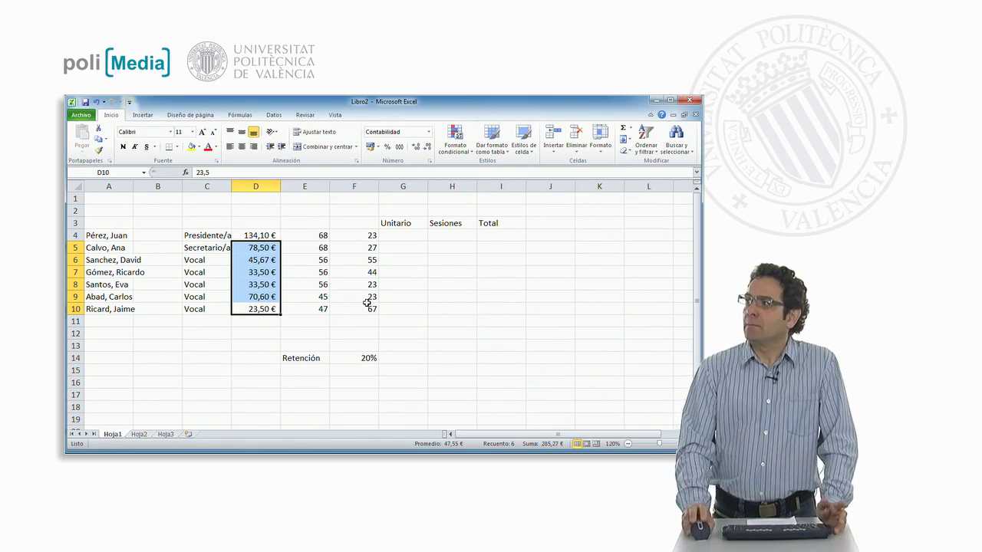
{"action": "left_click", "coordinate": [321, 235]}
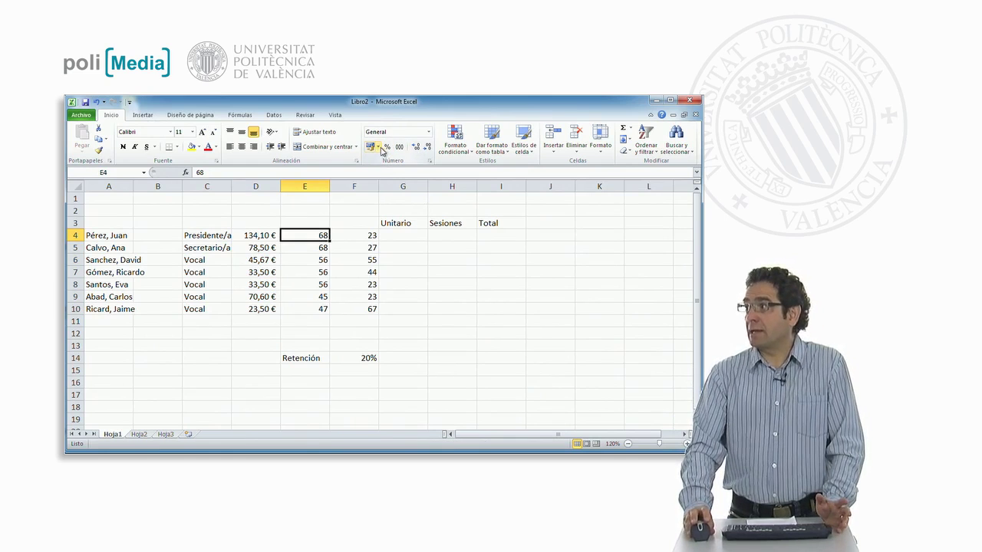
- Give retention cell F14 Comma Style so it shows 0,20 instead of 20%
{"action": "left_click", "coordinate": [359, 359]}
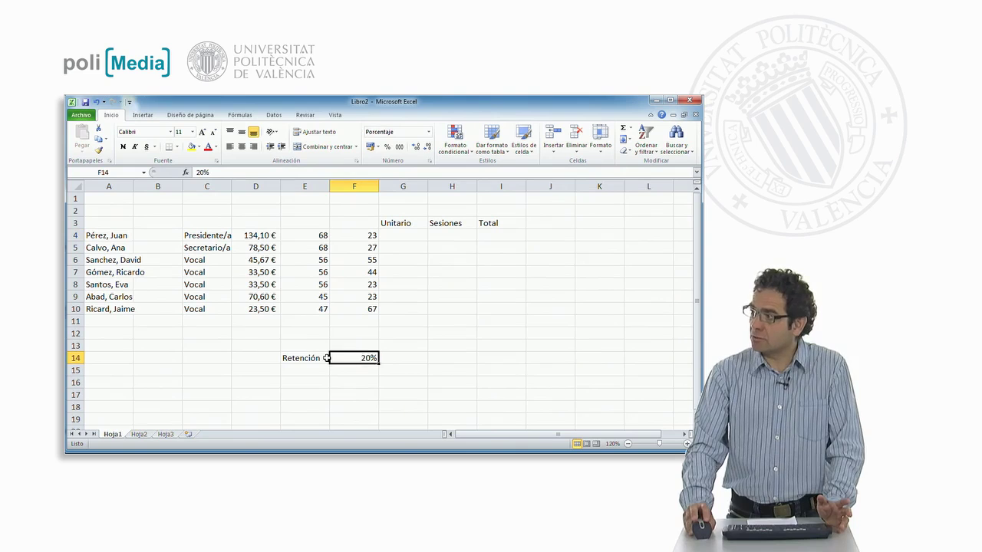
{"action": "key", "text": "Left"}
{"action": "left_click", "coordinate": [370, 360]}
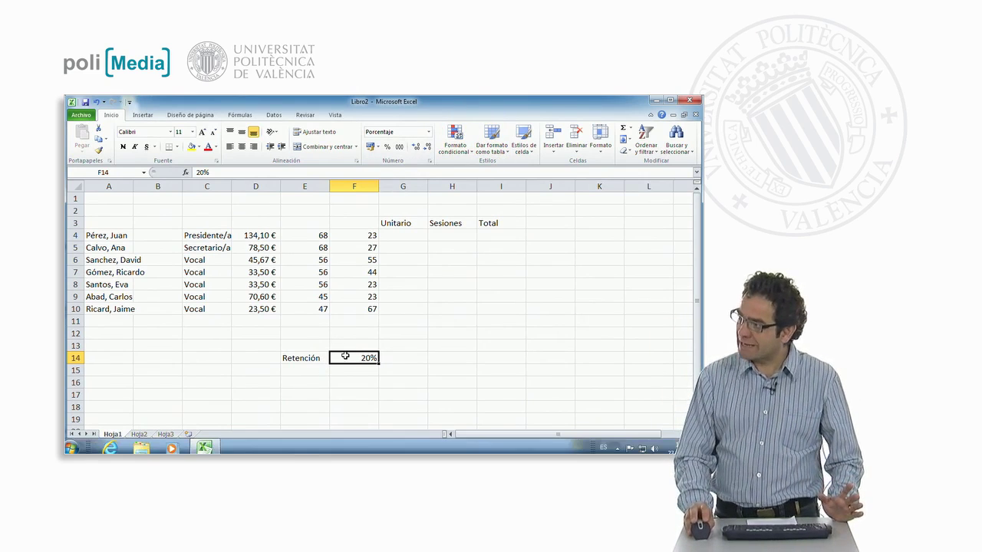
{"action": "left_click", "coordinate": [401, 148]}
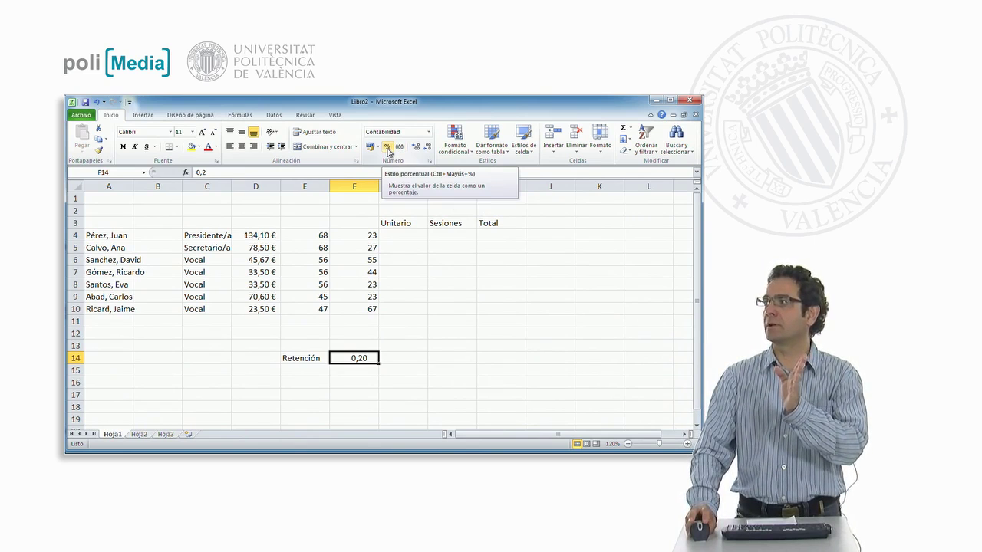
- Try more and fewer decimal places on F14, finishing in Percent Style at 20%
{"action": "left_click", "coordinate": [388, 151]}
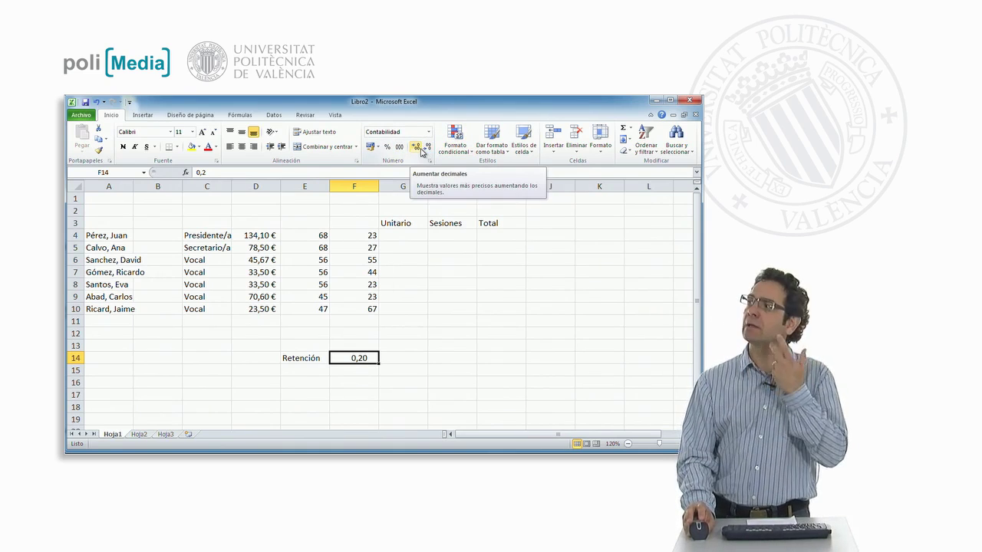
{"action": "left_click", "coordinate": [420, 150]}
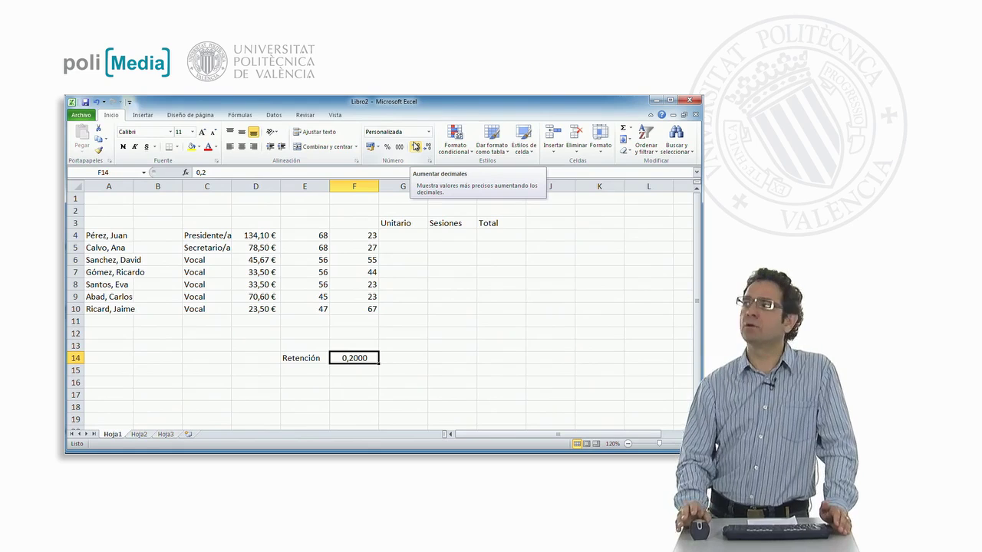
{"action": "left_click", "coordinate": [429, 148]}
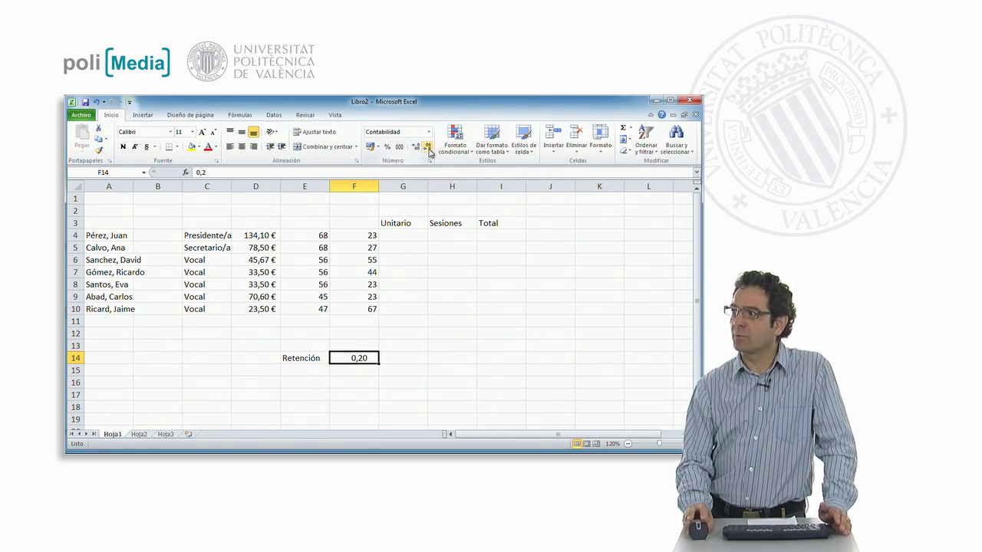
{"action": "left_click", "coordinate": [388, 148]}
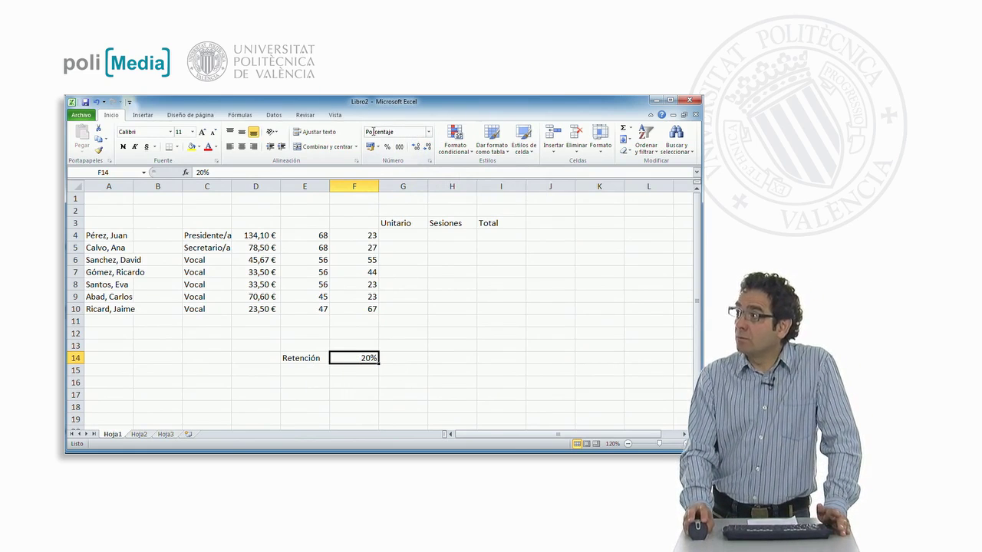
{"action": "left_click", "coordinate": [428, 132]}
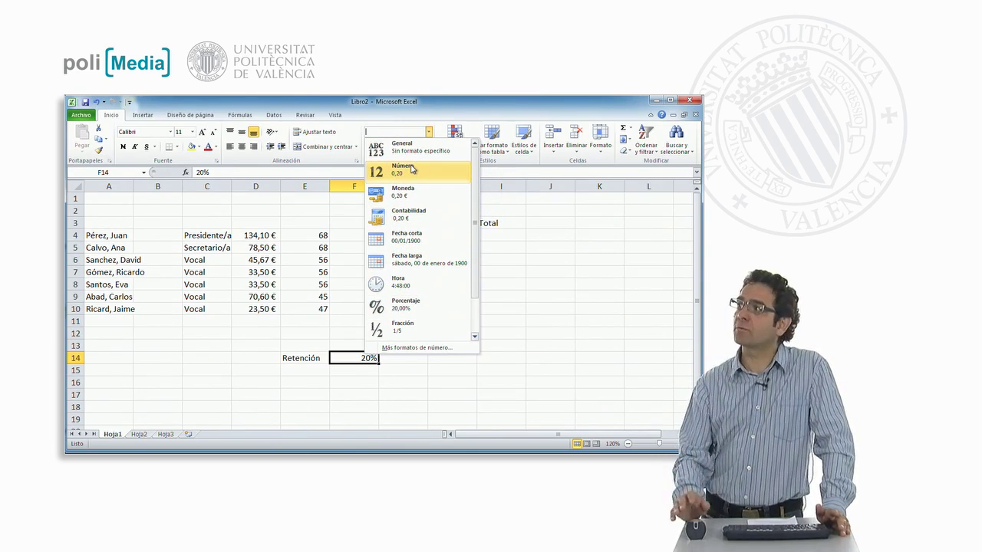
{"action": "left_click", "coordinate": [429, 133]}
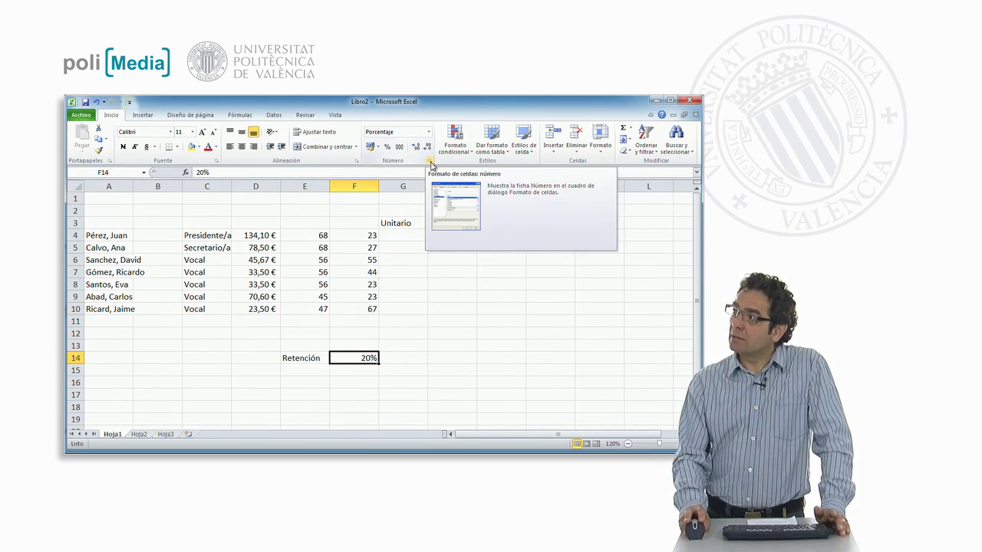
{"action": "left_click", "coordinate": [431, 163]}
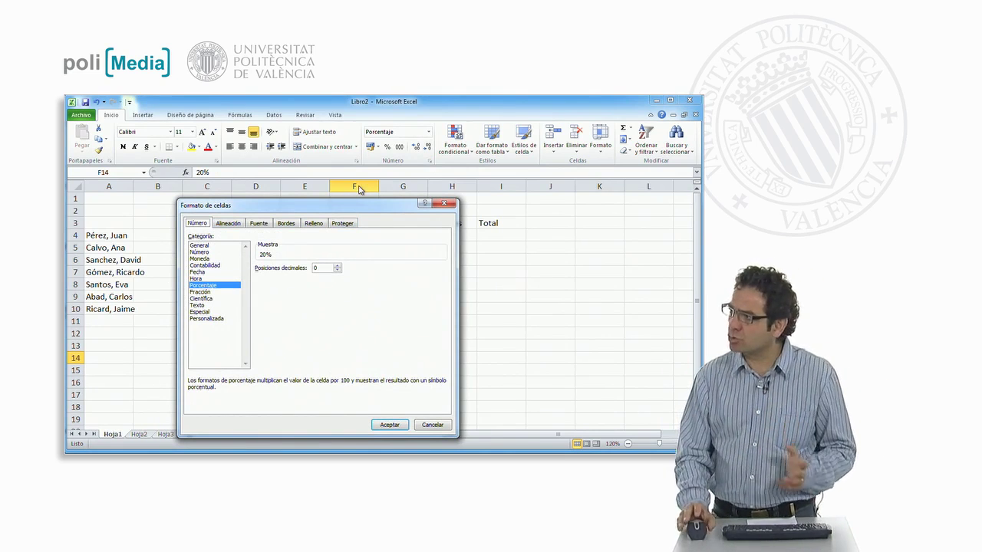
{"action": "left_click", "coordinate": [200, 245]}
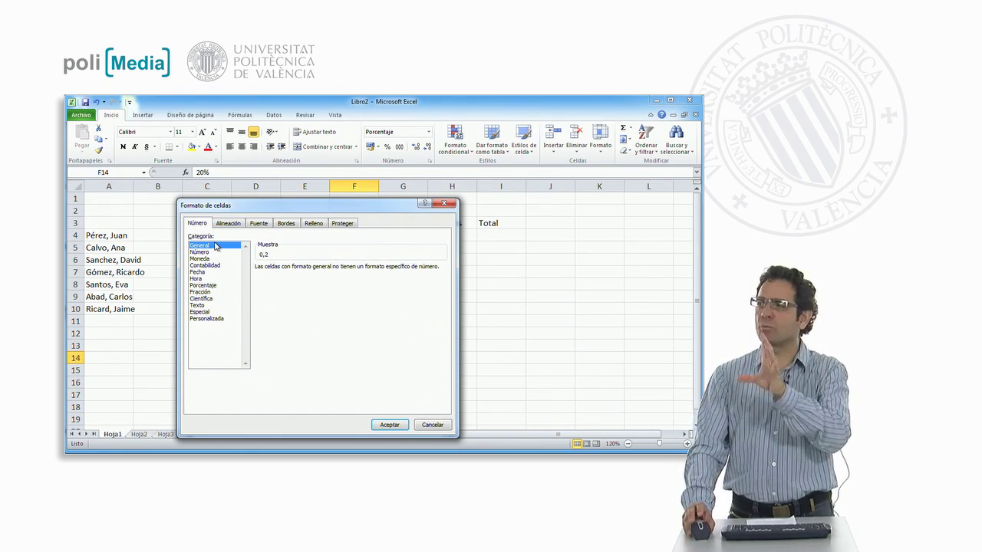
{"action": "left_click", "coordinate": [204, 251]}
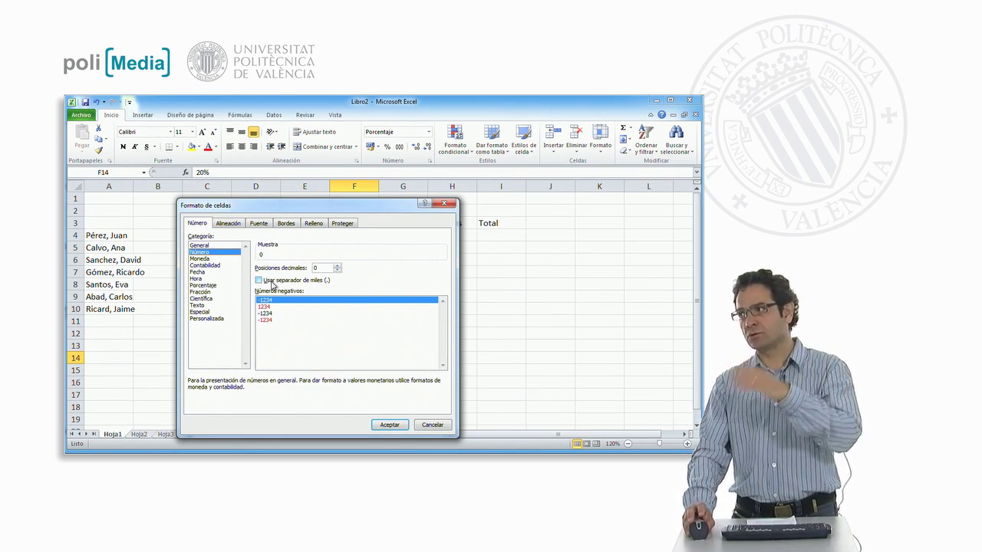
{"action": "left_click", "coordinate": [205, 266]}
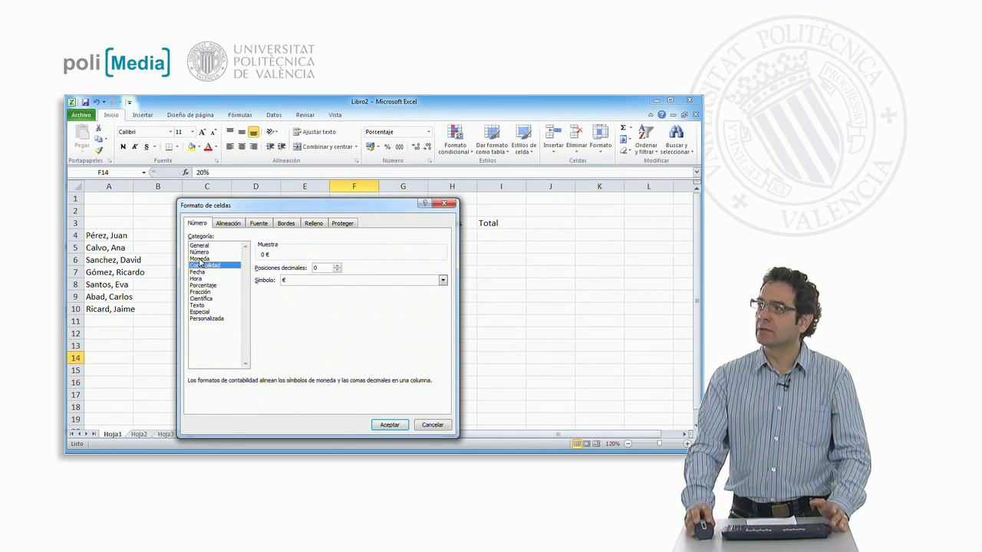
{"action": "left_click", "coordinate": [199, 259]}
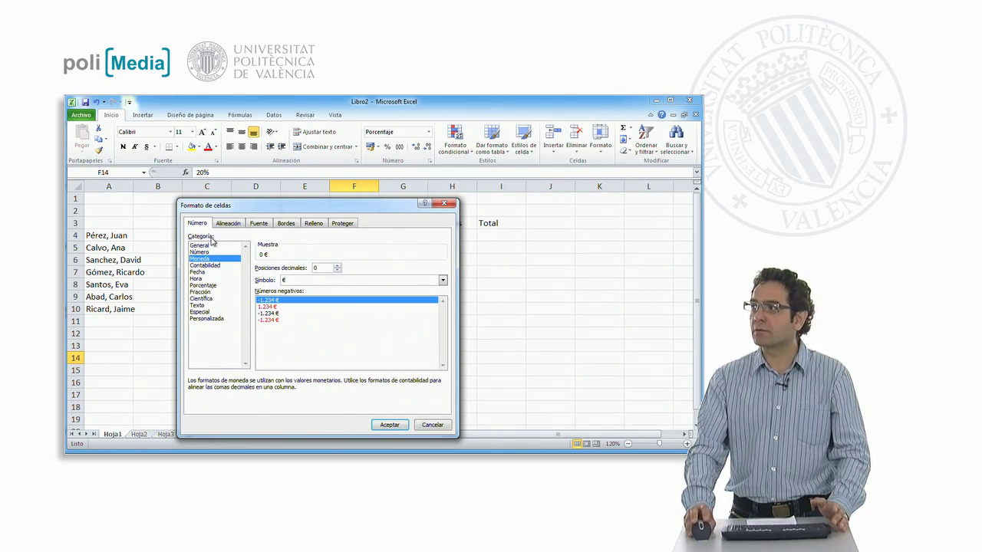
{"action": "left_click", "coordinate": [443, 204]}
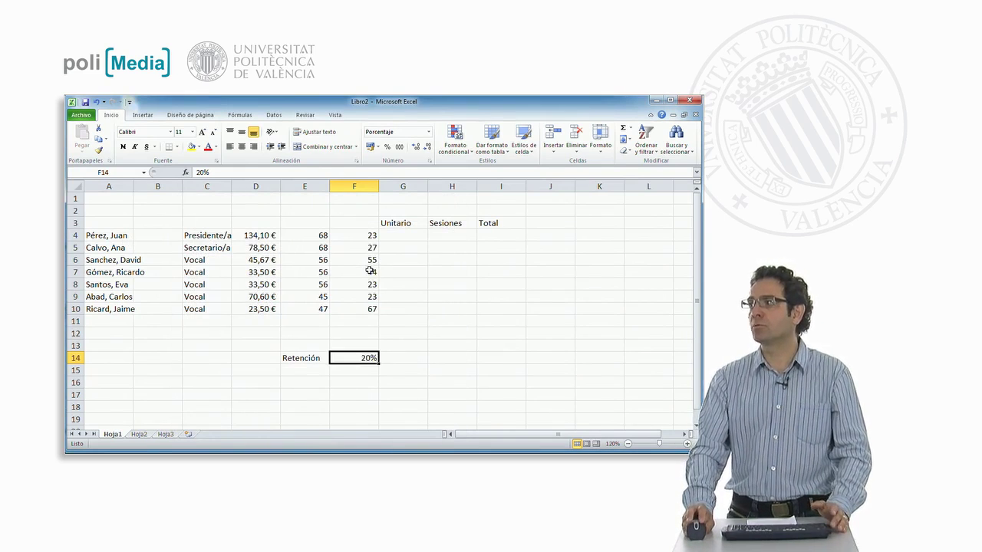
{"action": "left_click", "coordinate": [370, 271]}
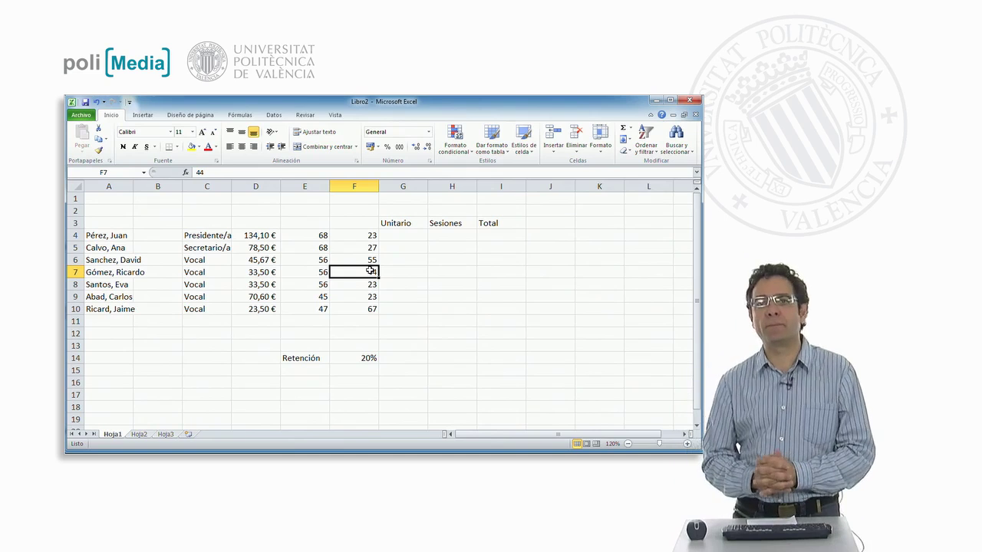